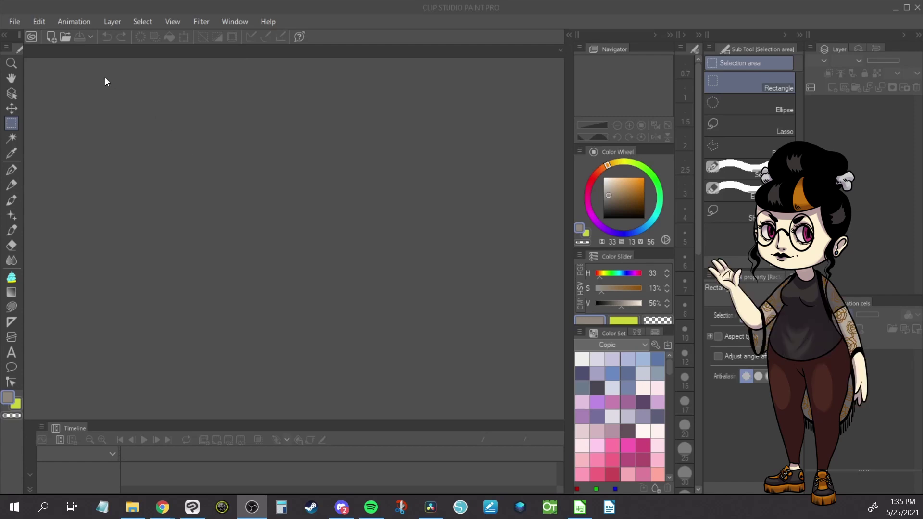
# Step: Make a new blank 800 × 800 px illustration canvas at 300 dpi resolution
pyautogui.click(14, 21)
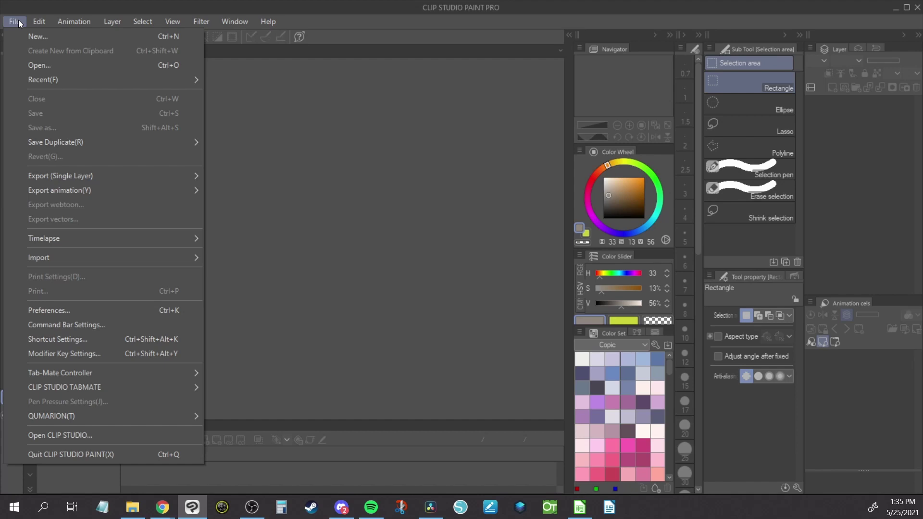
pyautogui.click(40, 36)
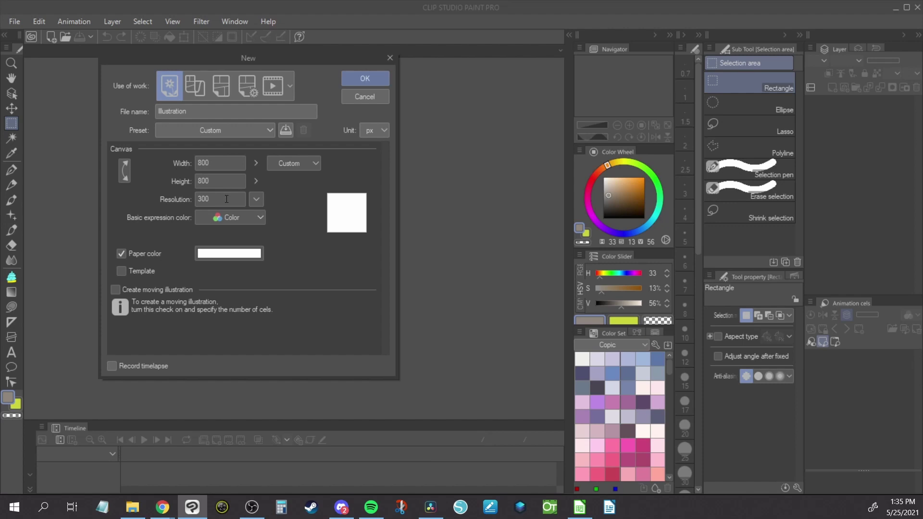
pyautogui.click(368, 77)
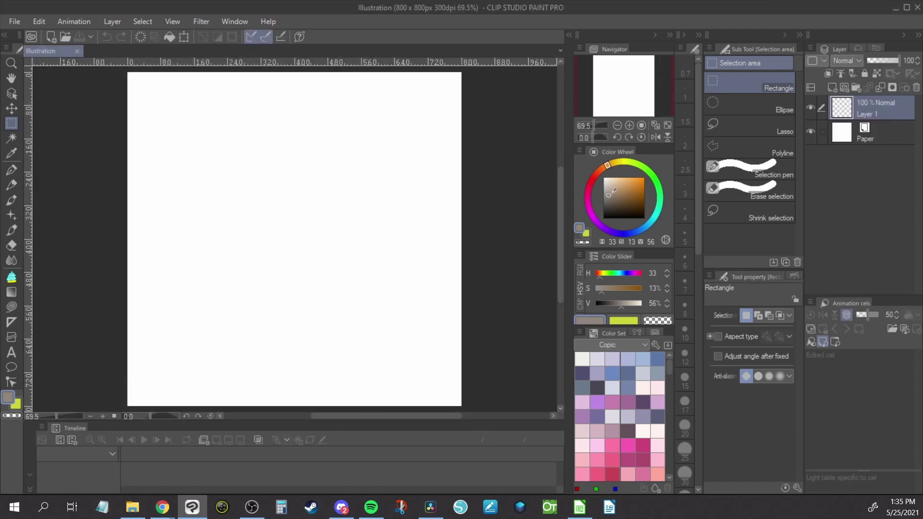
# Step: Pick a neutral grey (0% saturation, 67% value) and fill the whole of Layer 1 with it
pyautogui.moveTo(611, 192); pyautogui.dragTo(591, 191)
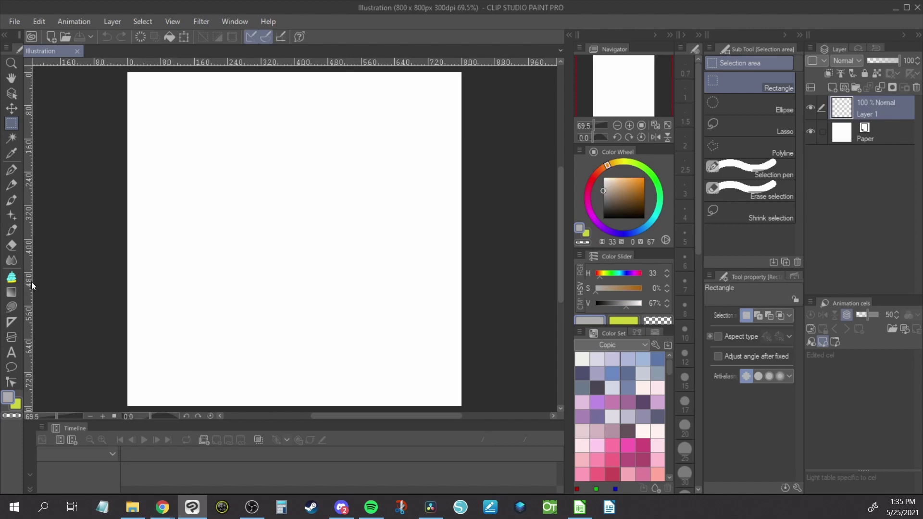
pyautogui.click(11, 278)
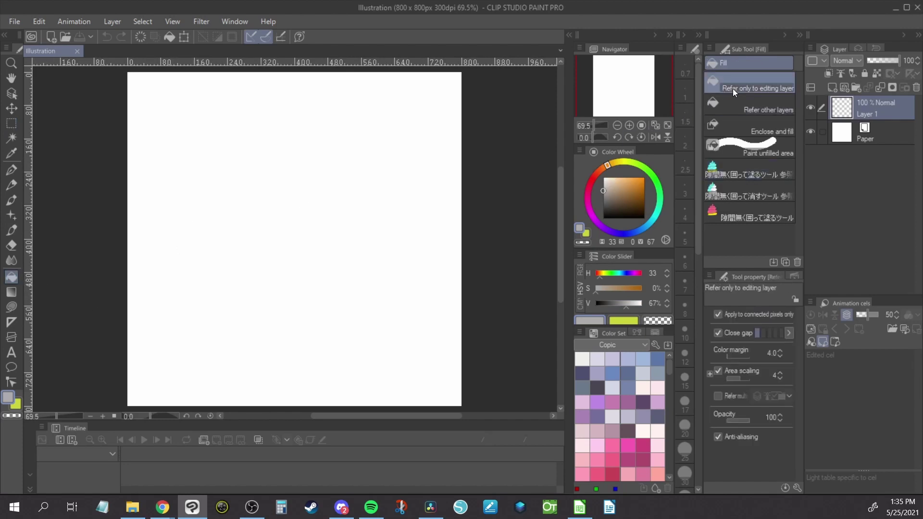
pyautogui.click(396, 157)
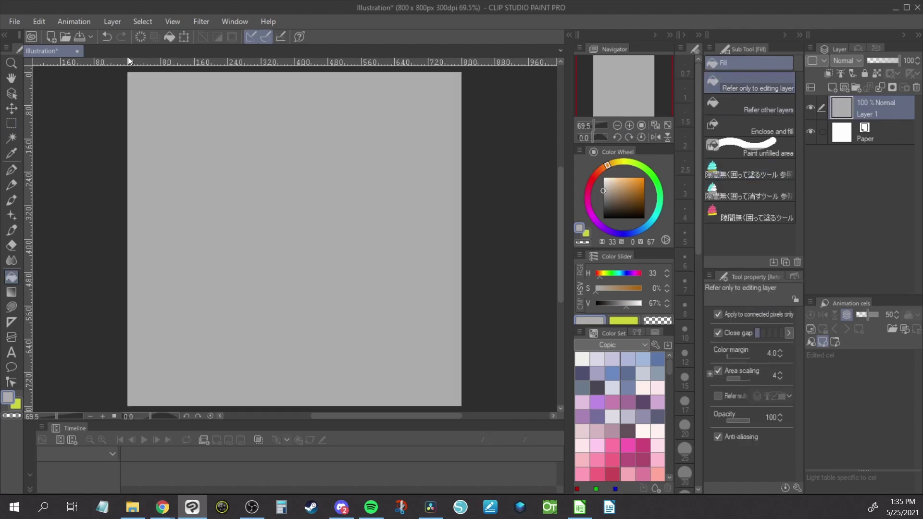
# Step: Extend the canvas down and right to 2092 × 1976 px, keeping the grey square top-left
pyautogui.click(39, 21)
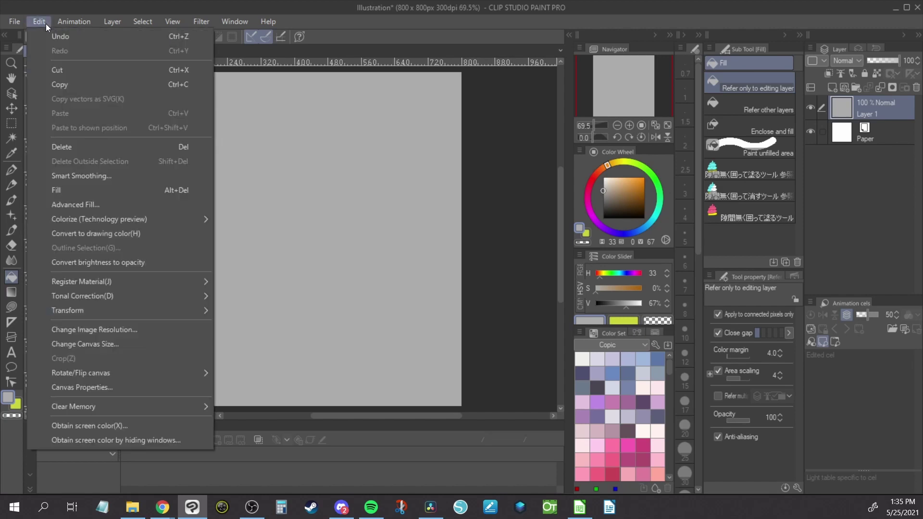
pyautogui.click(85, 346)
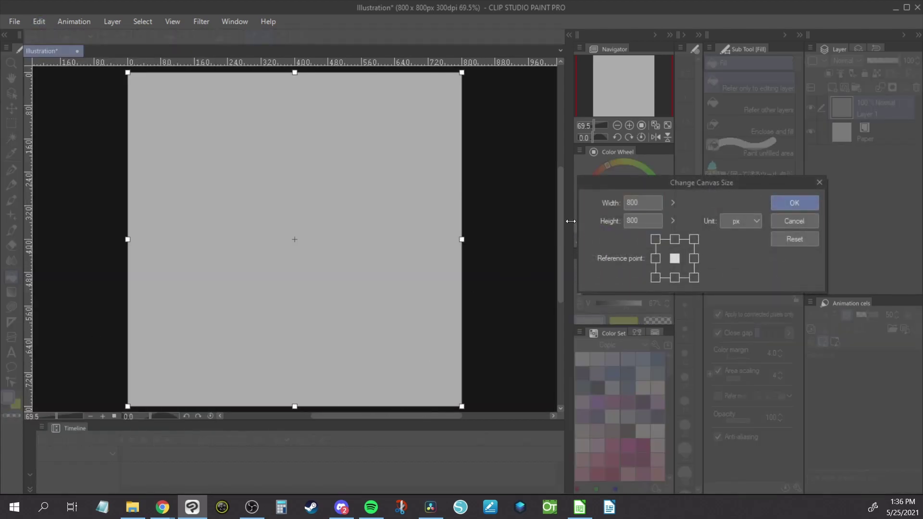
pyautogui.click(619, 124)
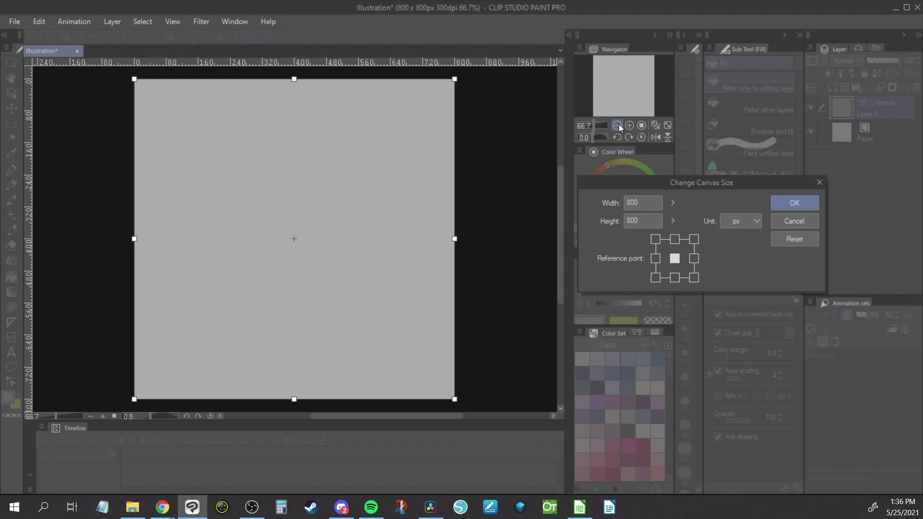
pyautogui.click(619, 124)
pyautogui.click(619, 124)
pyautogui.click(619, 124)
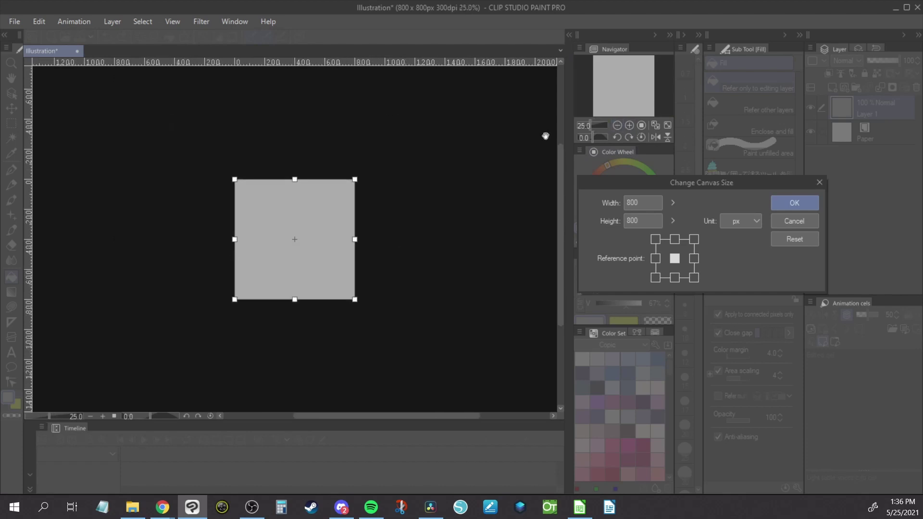
pyautogui.moveTo(354, 317); pyautogui.dragTo(550, 479)
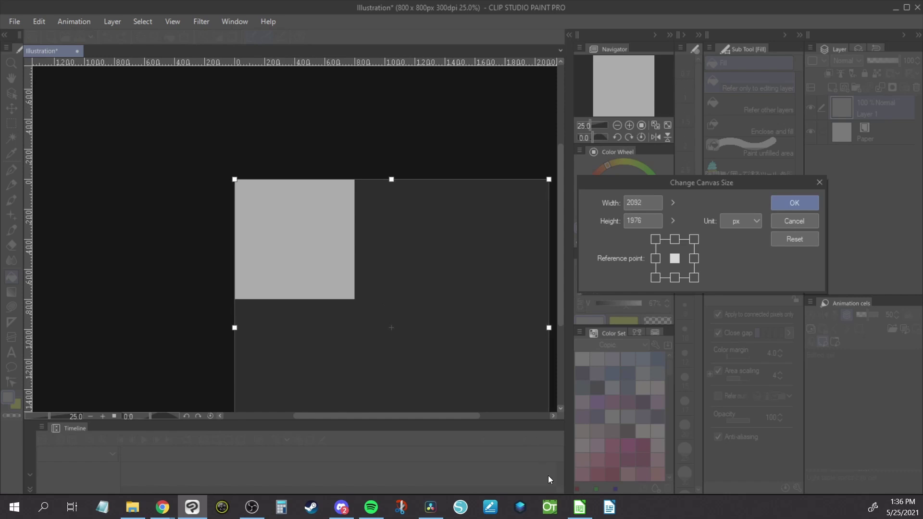
pyautogui.click(786, 203)
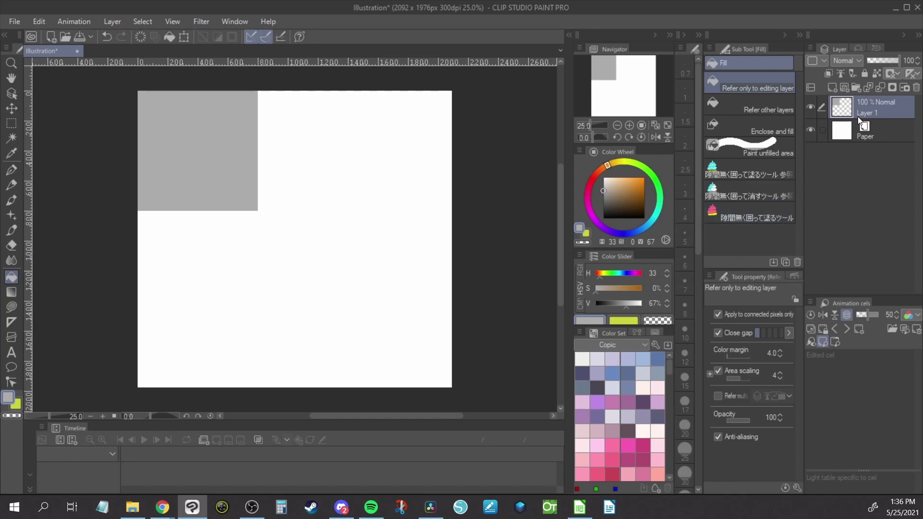
# Step: Offset the grey square from the corner and merge a copy placed to its right into Layer 1
pyautogui.click(11, 109)
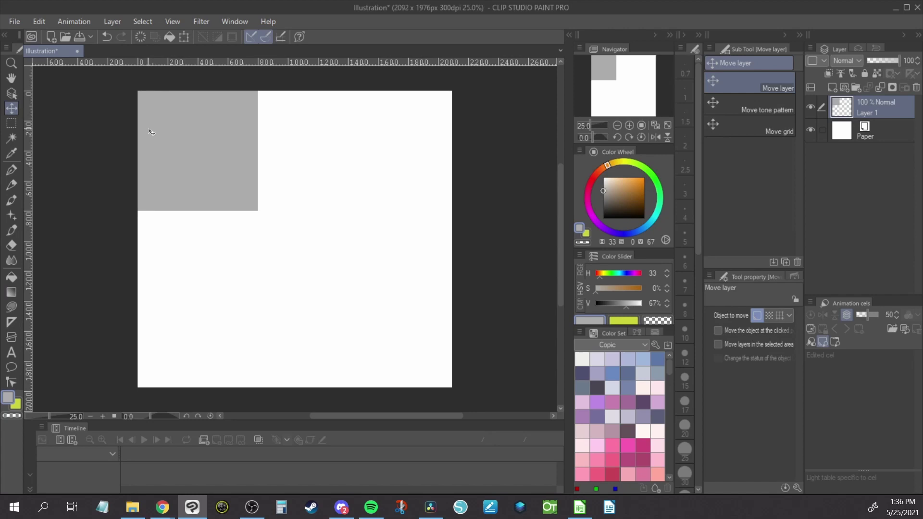
pyautogui.moveTo(170, 132); pyautogui.dragTo(181, 143)
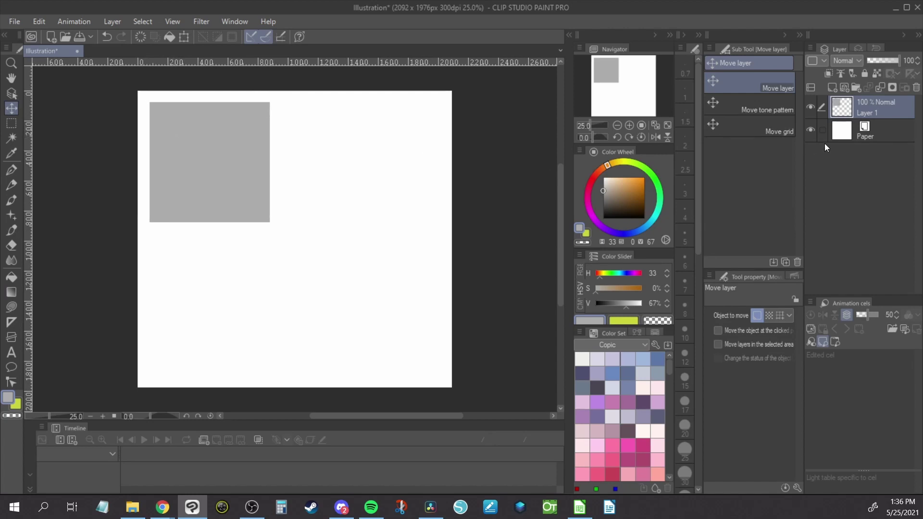
pyautogui.moveTo(846, 109); pyautogui.dragTo(833, 83)
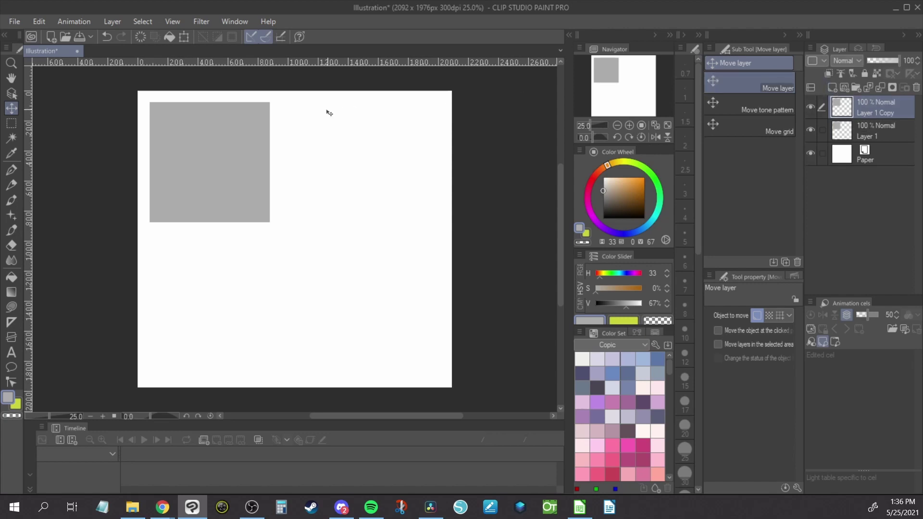
pyautogui.moveTo(230, 152); pyautogui.dragTo(361, 164)
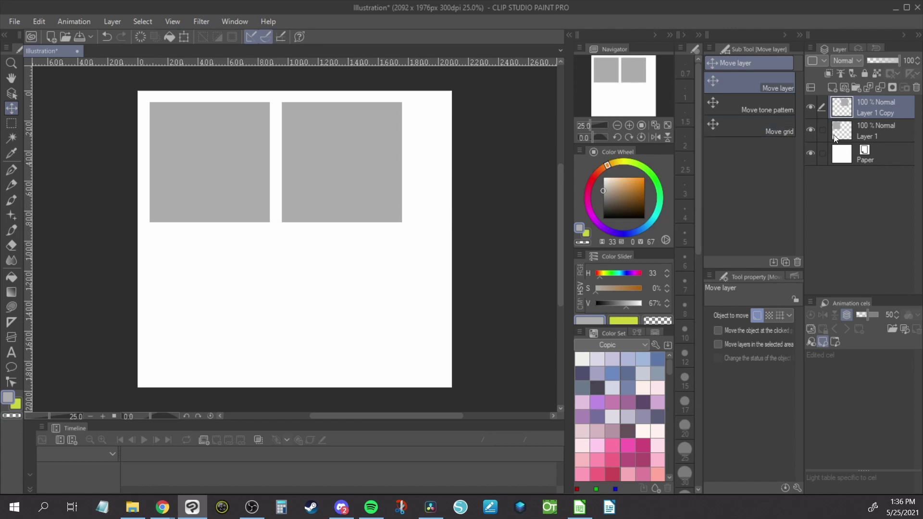
pyautogui.rightClick(871, 108)
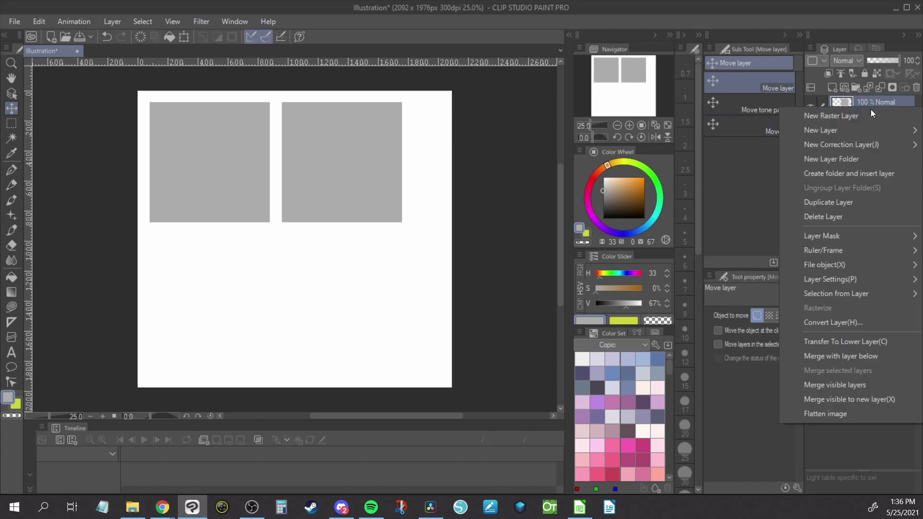
pyautogui.click(864, 360)
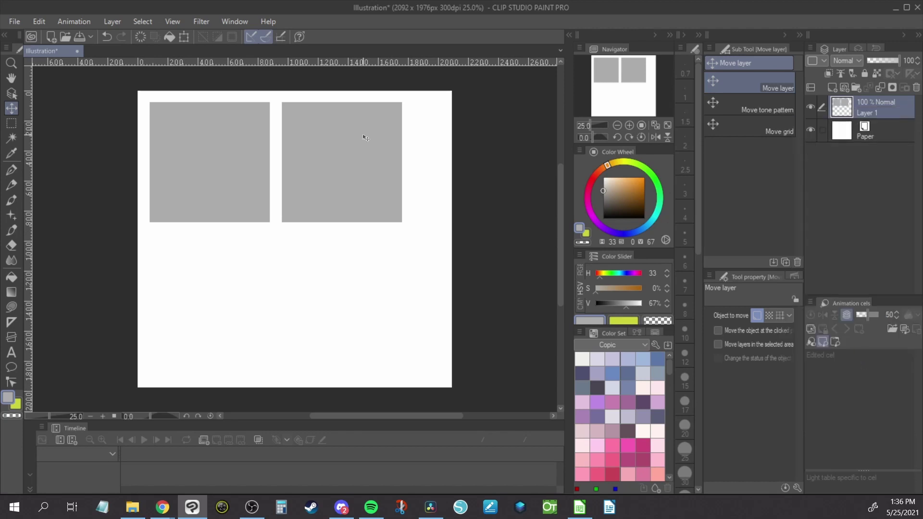
# Step: Duplicate the pair of squares, move it below the originals, and merge it into Layer 1
pyautogui.hotkey('ctrl', 'z')
pyautogui.moveTo(385, 118); pyautogui.dragTo(386, 250)
pyautogui.rightClick(866, 110)
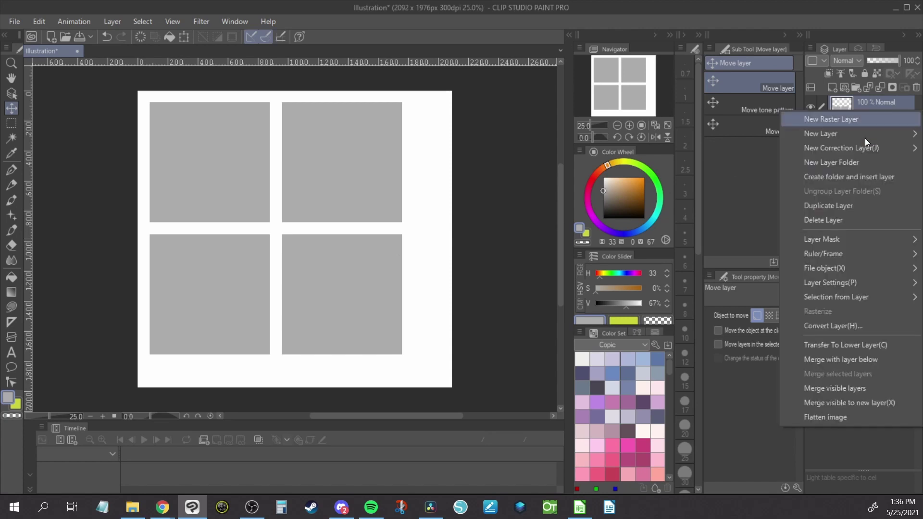
pyautogui.click(841, 361)
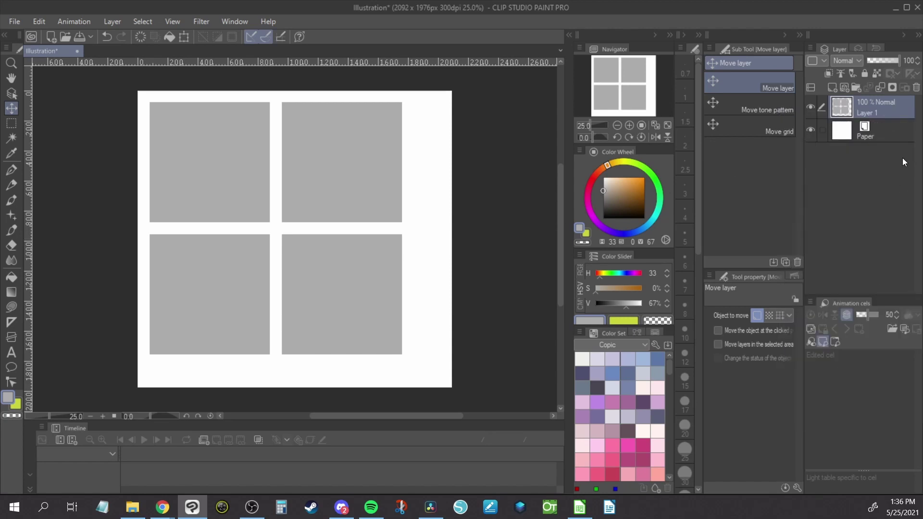
# Step: Revert the canvas to 1836 × 1832 px and move Layer 1 into a new Folder 1
pyautogui.click(11, 123)
pyautogui.moveTo(121, 80)
pyautogui.mouseDown()
pyautogui.moveTo(187, 133)
pyautogui.moveTo(373, 354)
pyautogui.moveTo(418, 373)
pyautogui.moveTo(417, 366)
pyautogui.mouseUp()
pyautogui.hotkey('ctrl', 'z')
pyautogui.hotkey('ctrl', 'z')
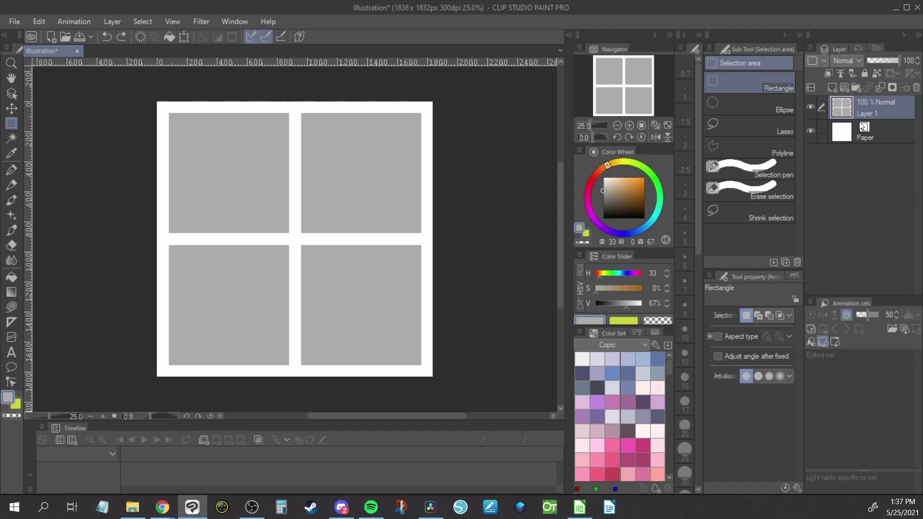
pyautogui.click(853, 83)
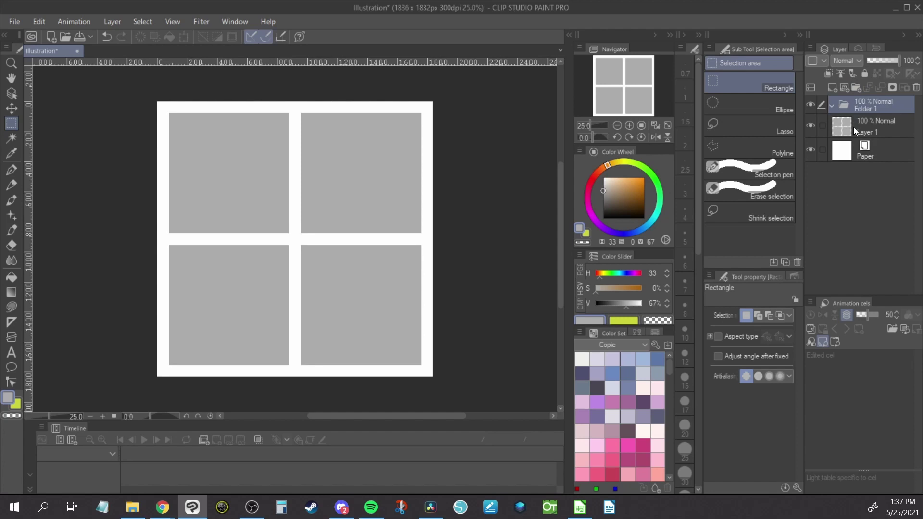
pyautogui.moveTo(853, 127); pyautogui.dragTo(860, 113)
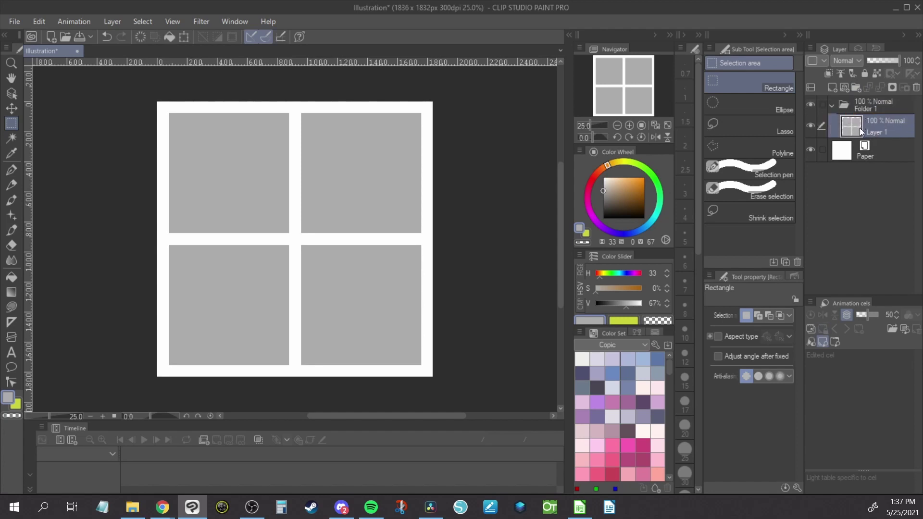
# Step: Create a selection from Layer 1 covering the four grey panels
pyautogui.rightClick(860, 128)
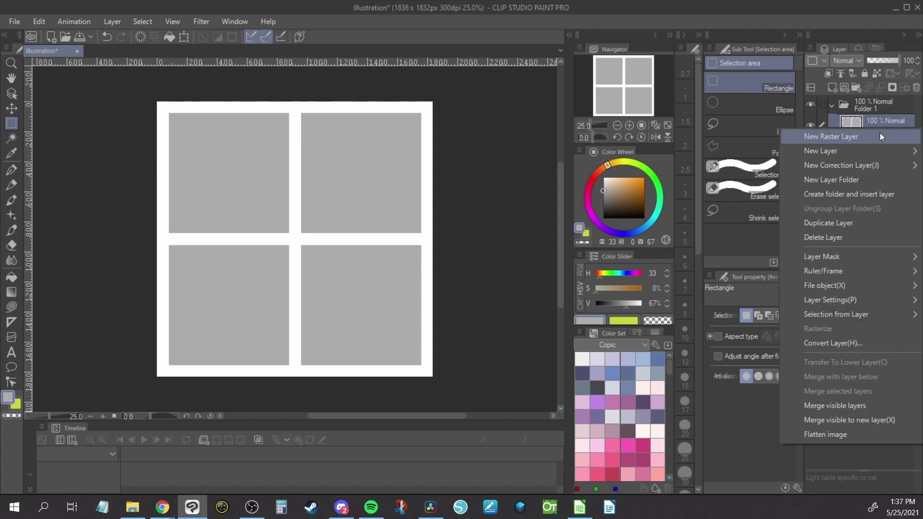
pyautogui.moveTo(845, 315)
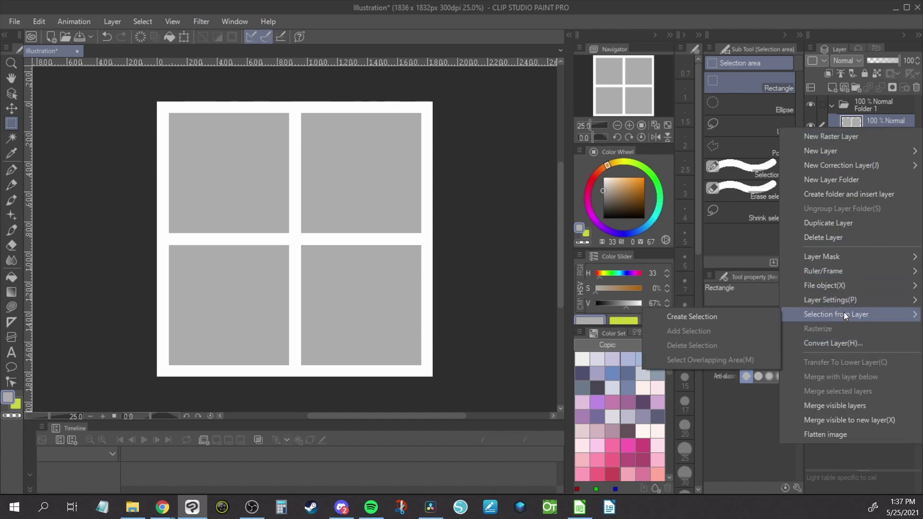
pyautogui.click(690, 316)
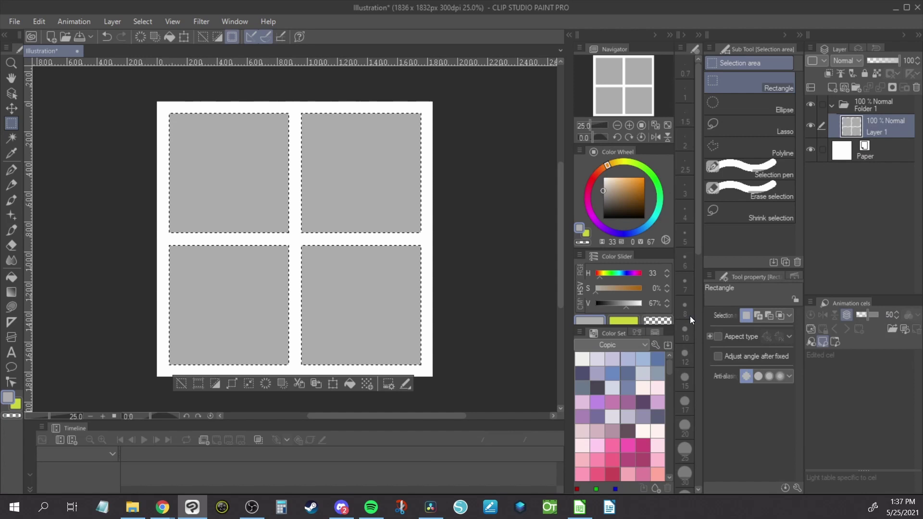
# Step: Give Folder 1 a layer mask that hides everything outside the panel selection
pyautogui.click(864, 105)
pyautogui.rightClick(863, 106)
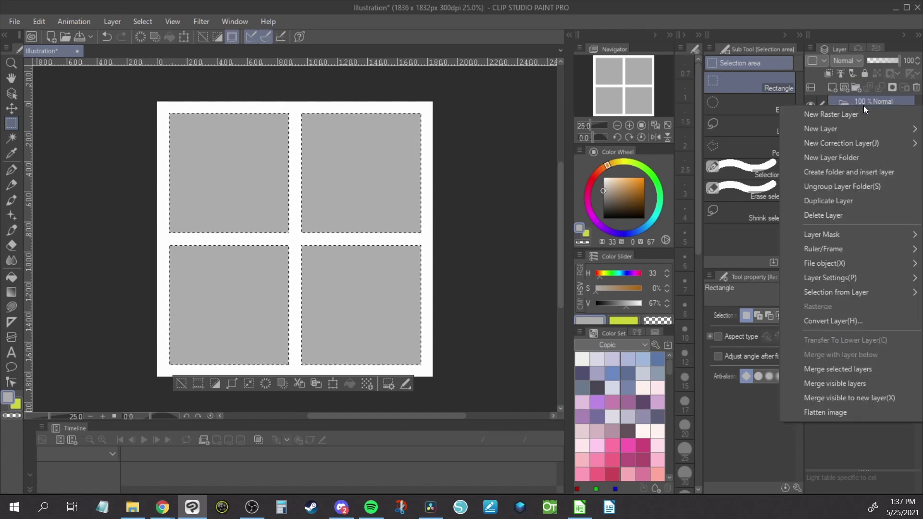
pyautogui.moveTo(841, 235)
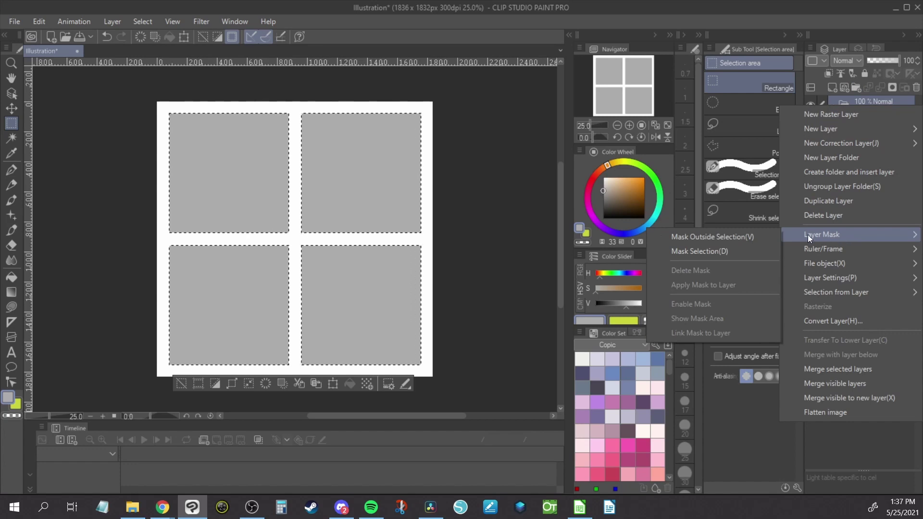
pyautogui.click(737, 239)
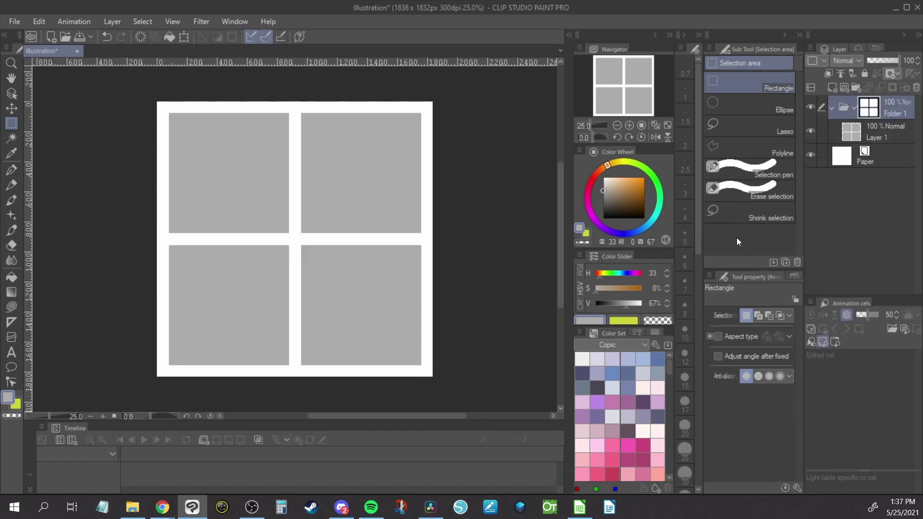
pyautogui.click(879, 131)
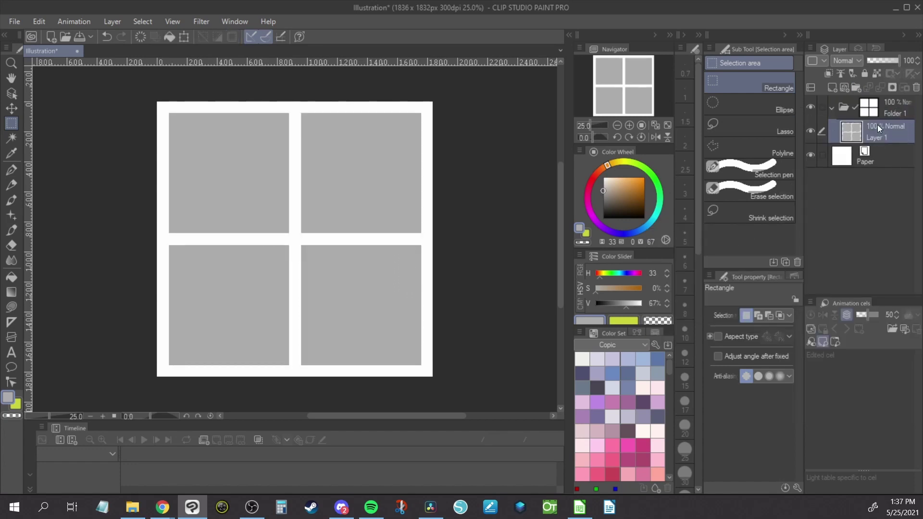
# Step: On a new Layer 2, draw a black pen smiley with face, two eyes and a smile across the panels
pyautogui.click(836, 88)
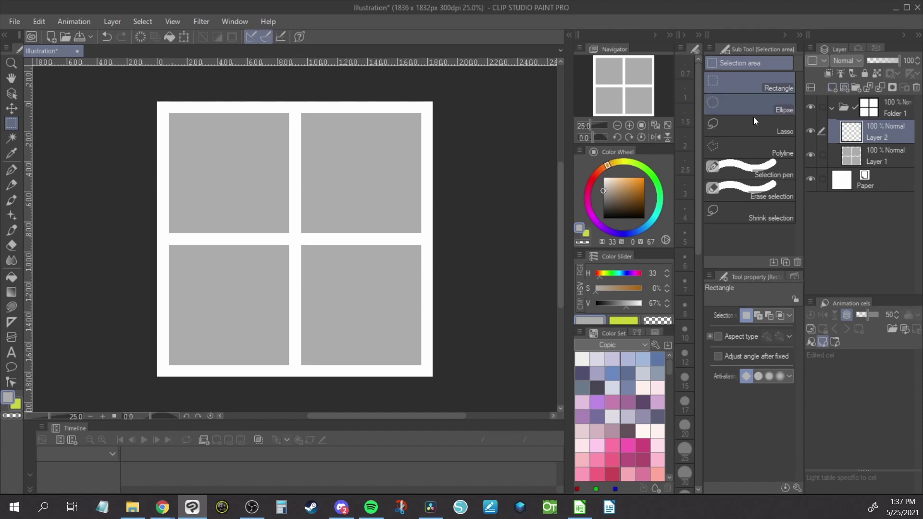
pyautogui.click(12, 171)
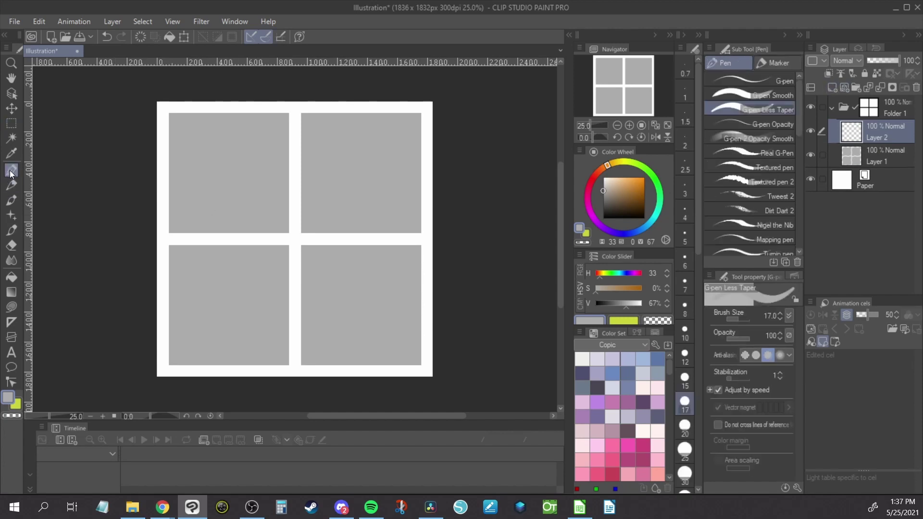
pyautogui.click(603, 217)
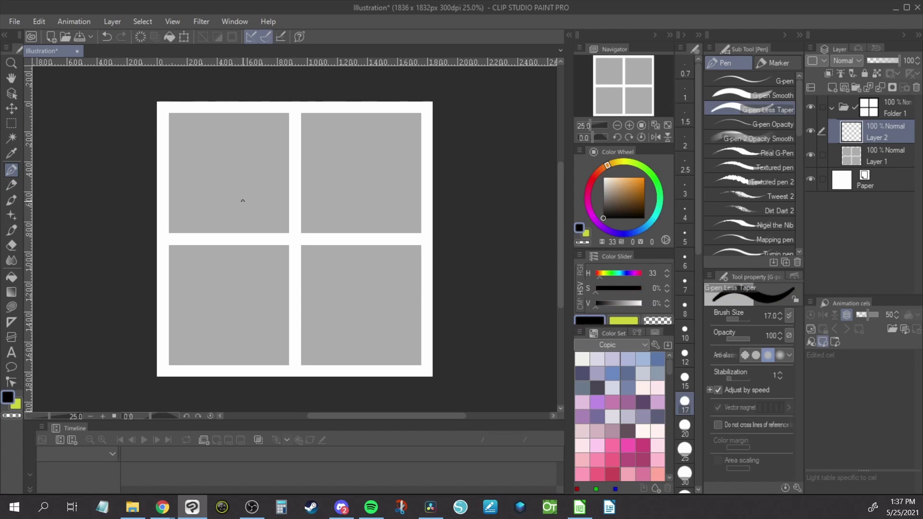
pyautogui.moveTo(238, 193)
pyautogui.mouseDown()
pyautogui.moveTo(220, 242)
pyautogui.moveTo(234, 288)
pyautogui.moveTo(280, 306)
pyautogui.moveTo(338, 290)
pyautogui.moveTo(351, 238)
pyautogui.moveTo(324, 194)
pyautogui.moveTo(285, 182)
pyautogui.moveTo(231, 209)
pyautogui.mouseUp()
pyautogui.moveTo(251, 254); pyautogui.dragTo(255, 255)
pyautogui.moveTo(325, 251); pyautogui.dragTo(326, 259)
pyautogui.moveTo(243, 283)
pyautogui.mouseDown()
pyautogui.moveTo(279, 291)
pyautogui.moveTo(347, 224)
pyautogui.mouseUp()
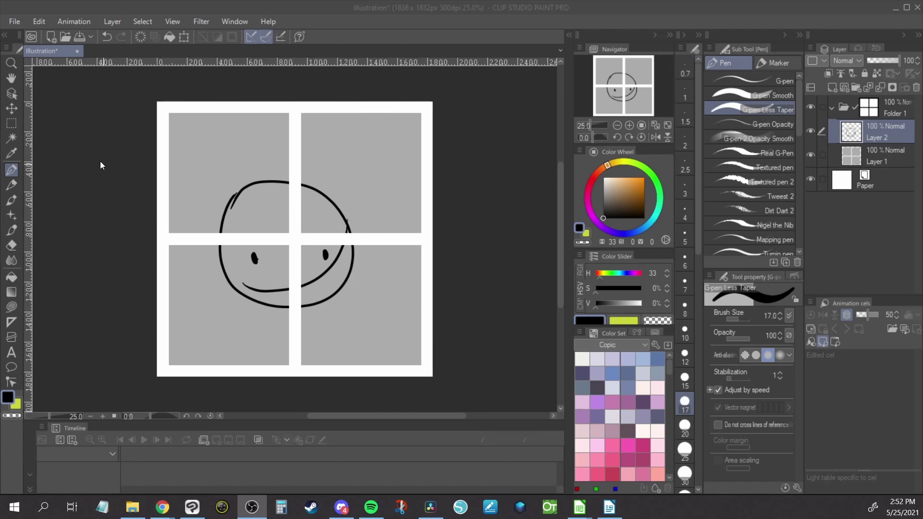
# Step: Select the upper-left panel on Layers 1 and 2 and make an 800 × 800 canvas from the clipboard
pyautogui.click(10, 139)
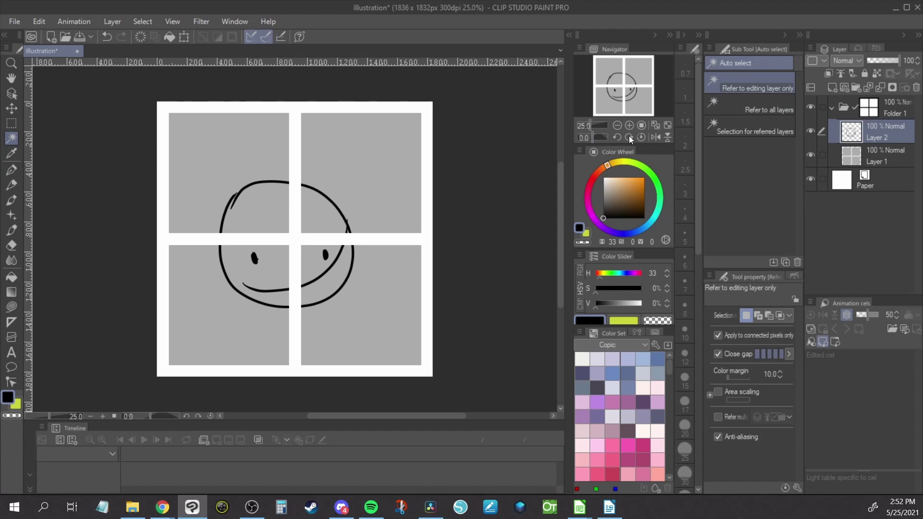
pyautogui.click(894, 157)
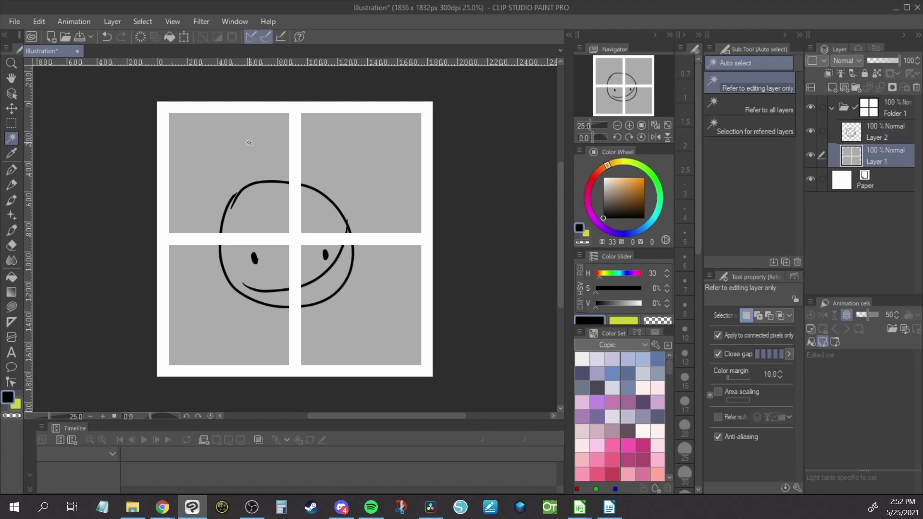
pyautogui.click(248, 143)
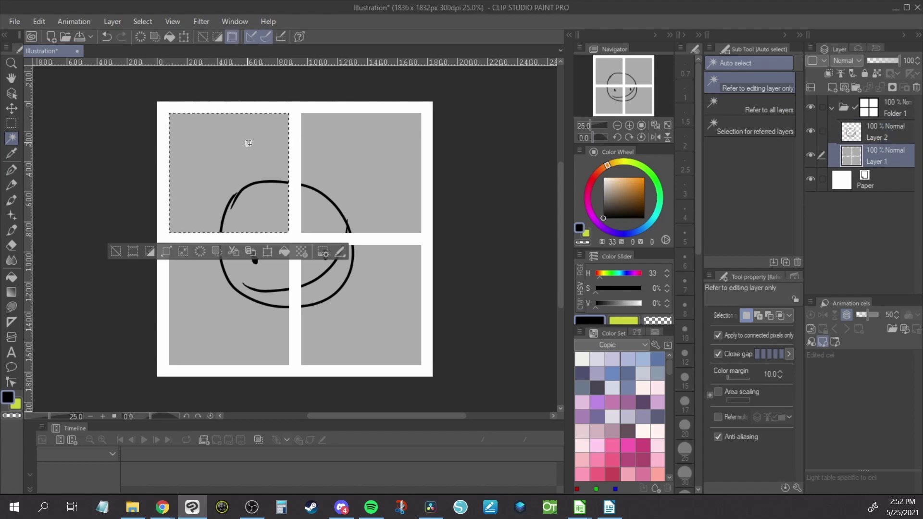
pyautogui.keyDown('ctrl'); pyautogui.click(886, 129); pyautogui.keyUp('ctrl')
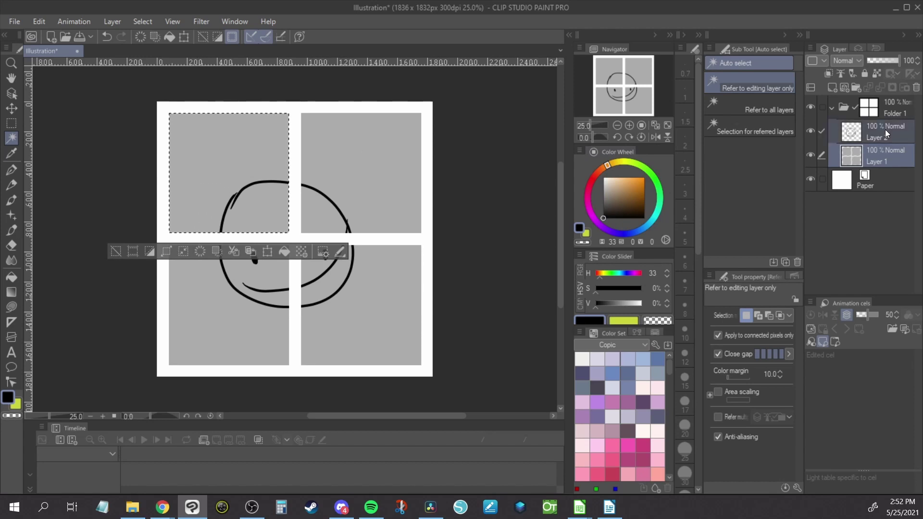
pyautogui.click(11, 23)
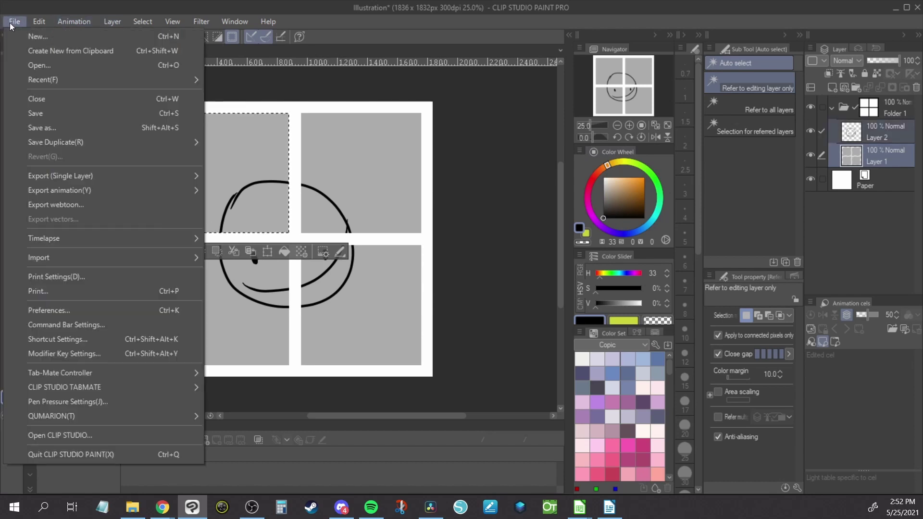
pyautogui.click(79, 50)
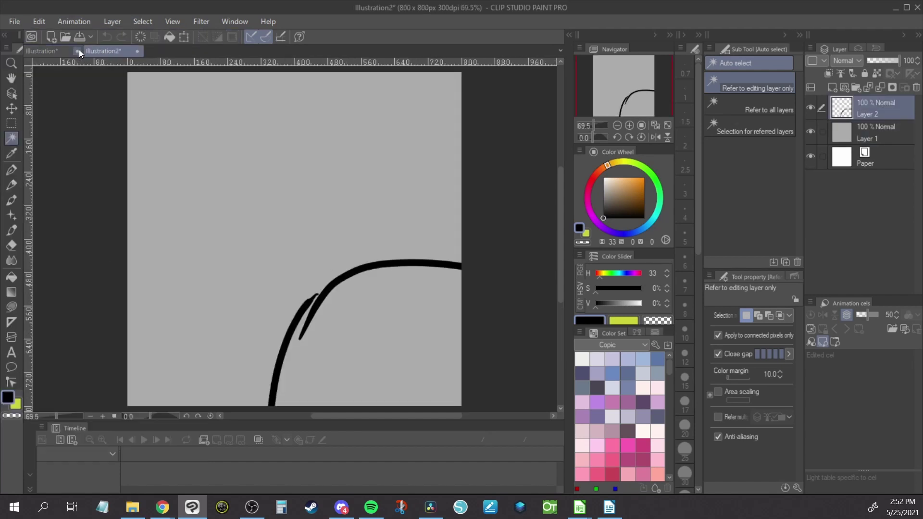